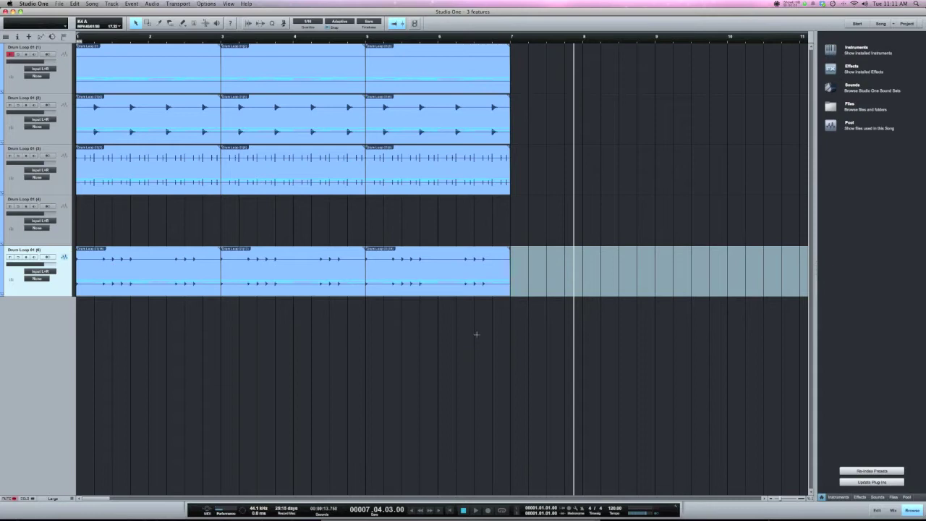
# Step: Close Options keeping settings, then drag Bomb.wav from Movie Sound efx onto a new track at bar 1
pyautogui.press('super+comma')
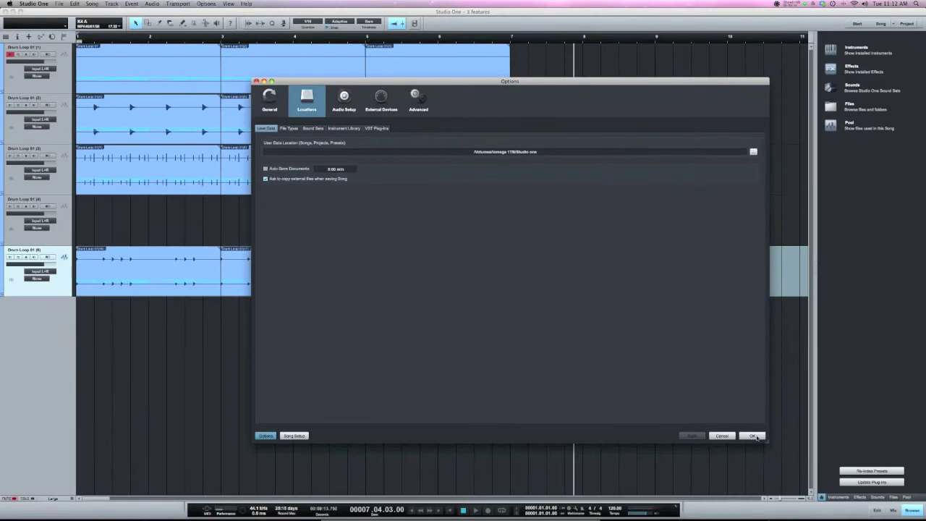
pyautogui.click(753, 436)
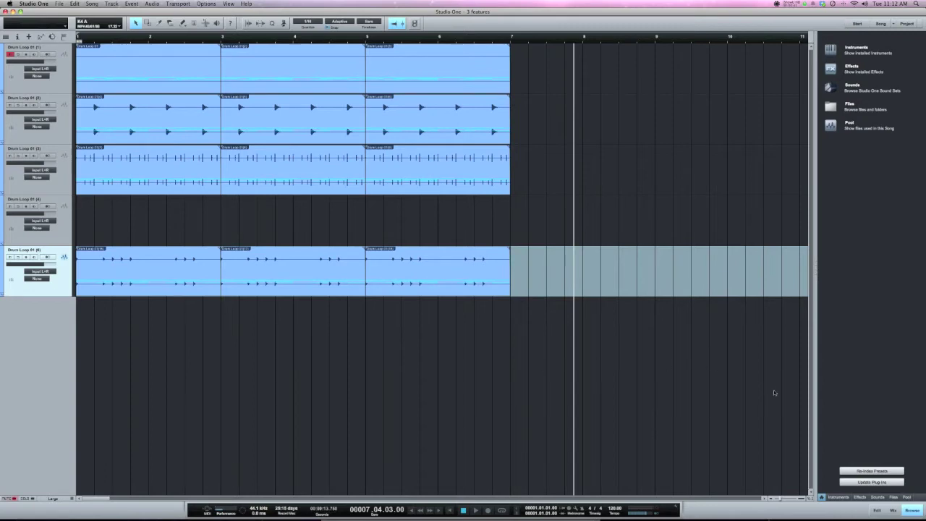
pyautogui.click(893, 497)
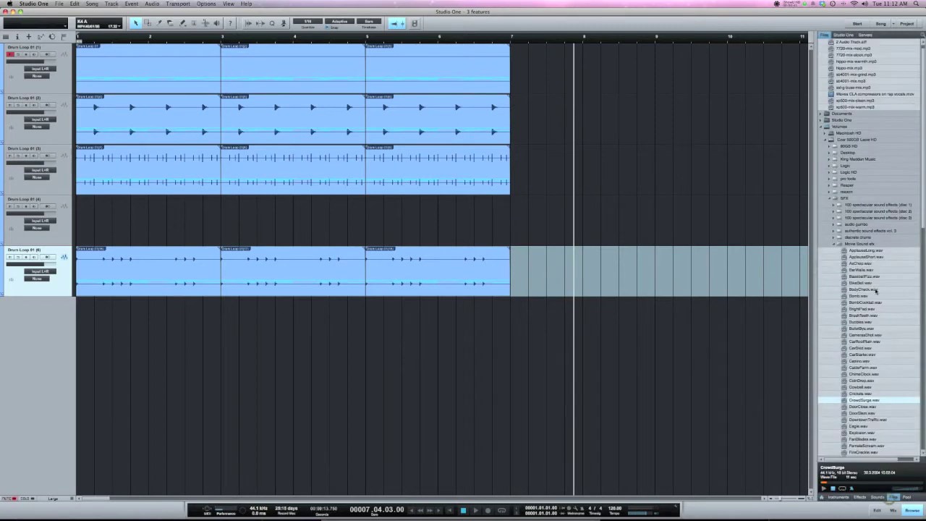
pyautogui.click(886, 296)
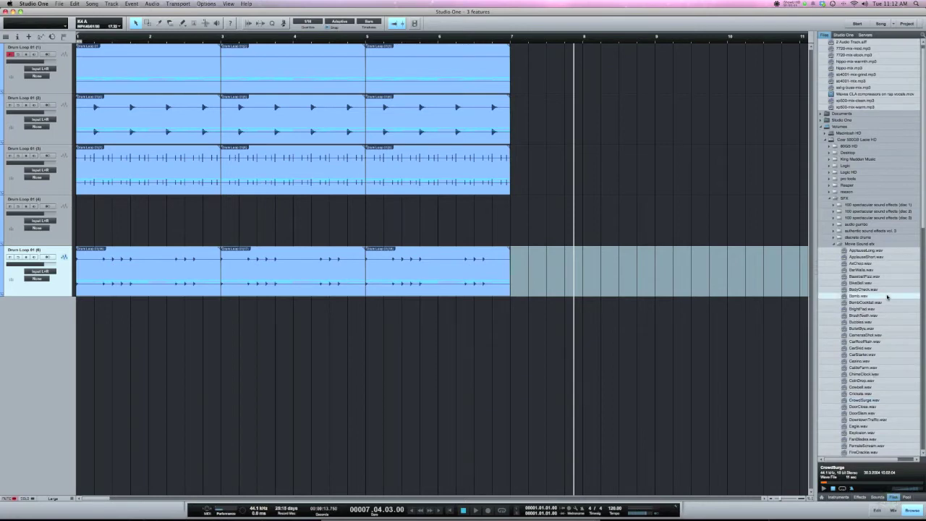
pyautogui.moveTo(868, 296); pyautogui.dragTo(83, 325)
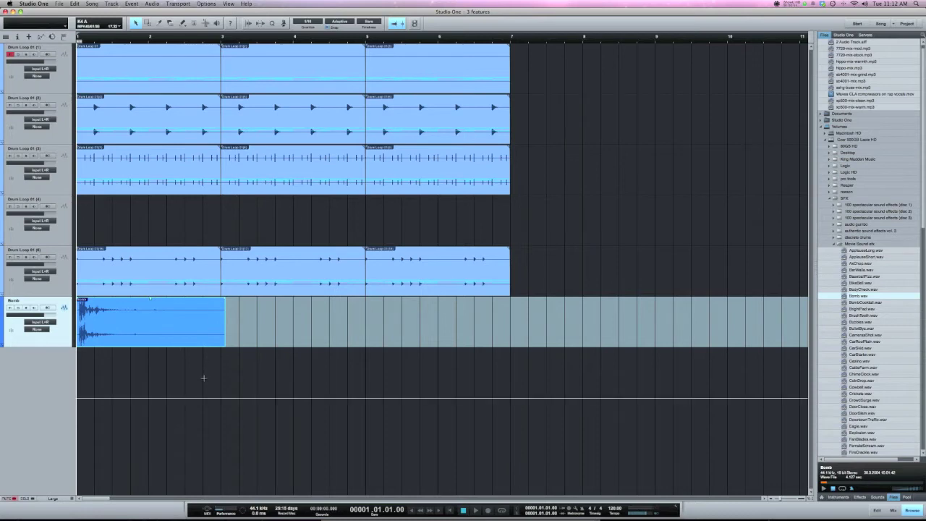
# Step: Save the song with Cmd+S and decline copying the external .wav files to the Media Folder
pyautogui.press('super+s')
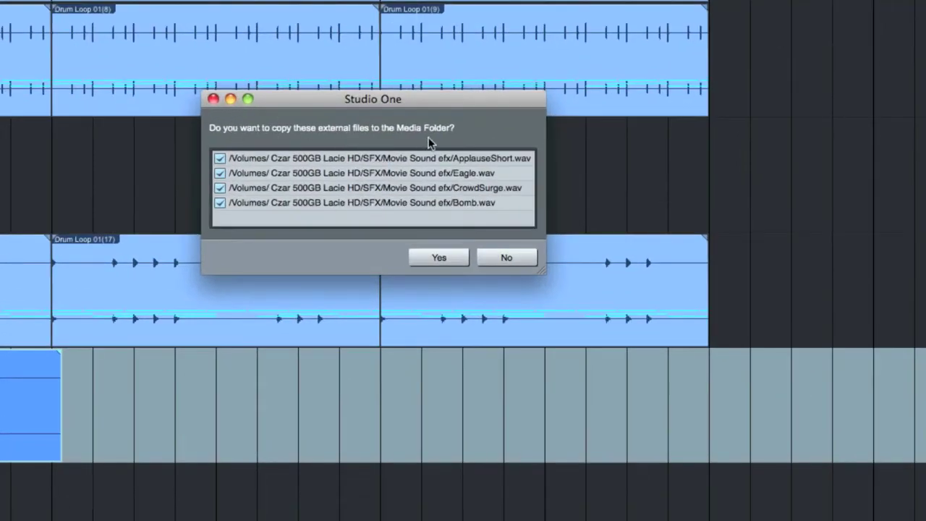
pyautogui.click(505, 256)
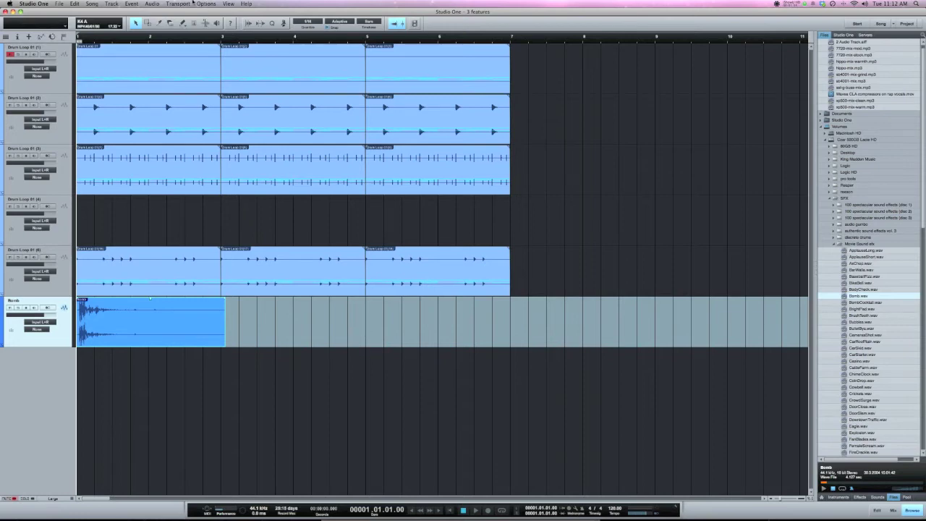
# Step: Run Copy External Files from the Song menu, then again from the Pool file list
pyautogui.click(90, 3)
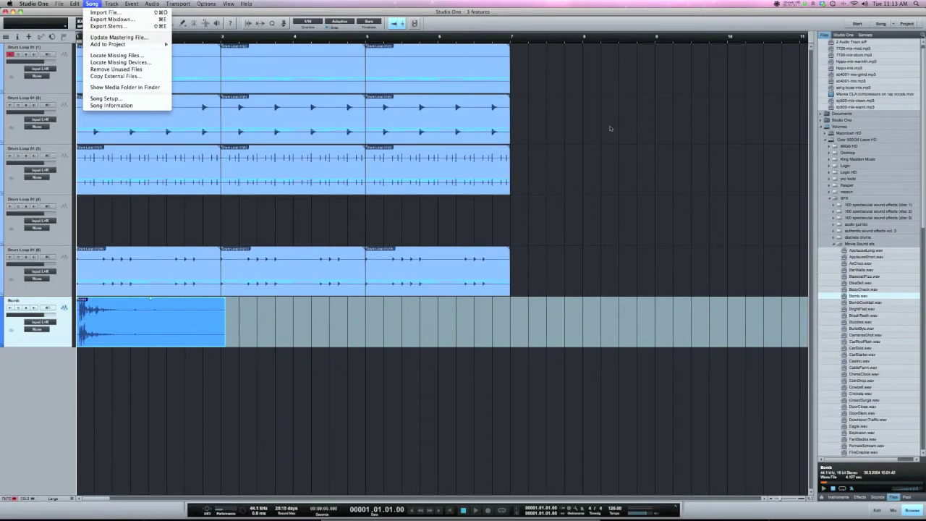
pyautogui.click(643, 126)
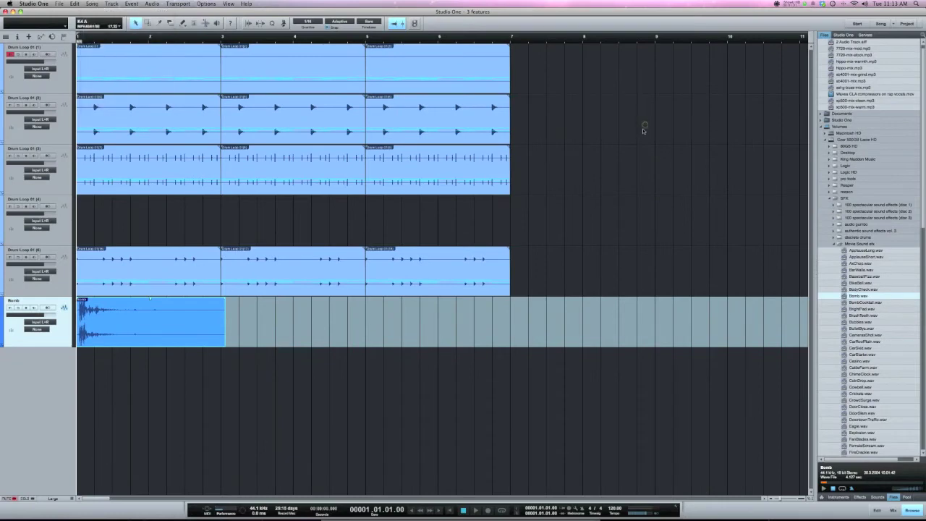
pyautogui.click(906, 497)
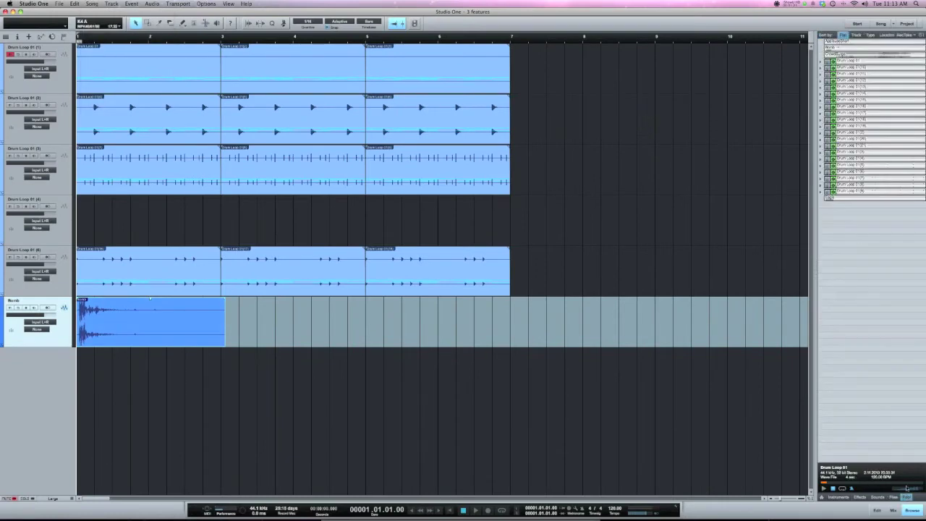
pyautogui.rightClick(853, 73)
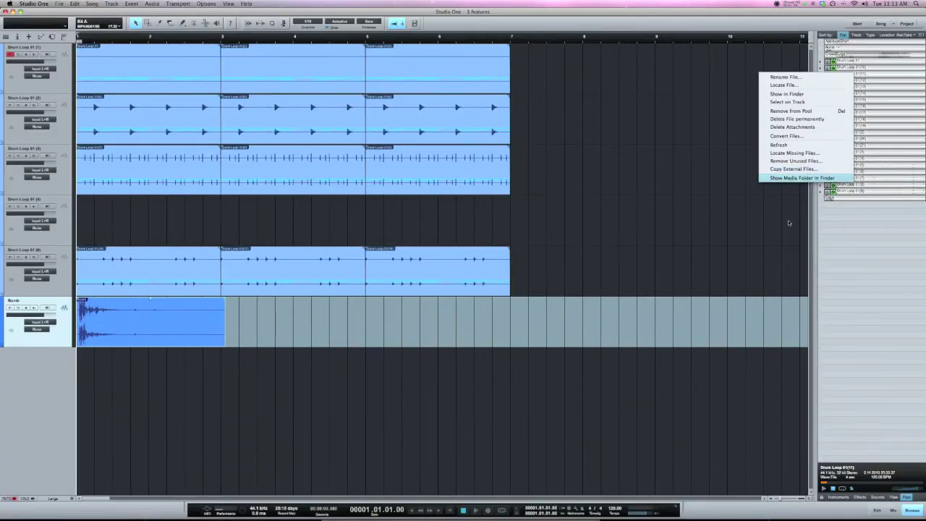
pyautogui.click(782, 225)
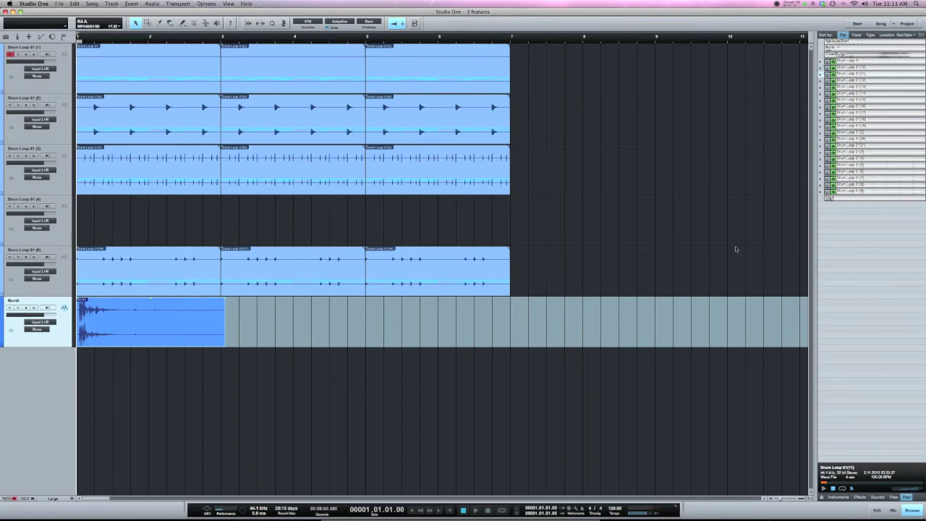
pyautogui.press('super+comma')
pyautogui.click(405, 100)
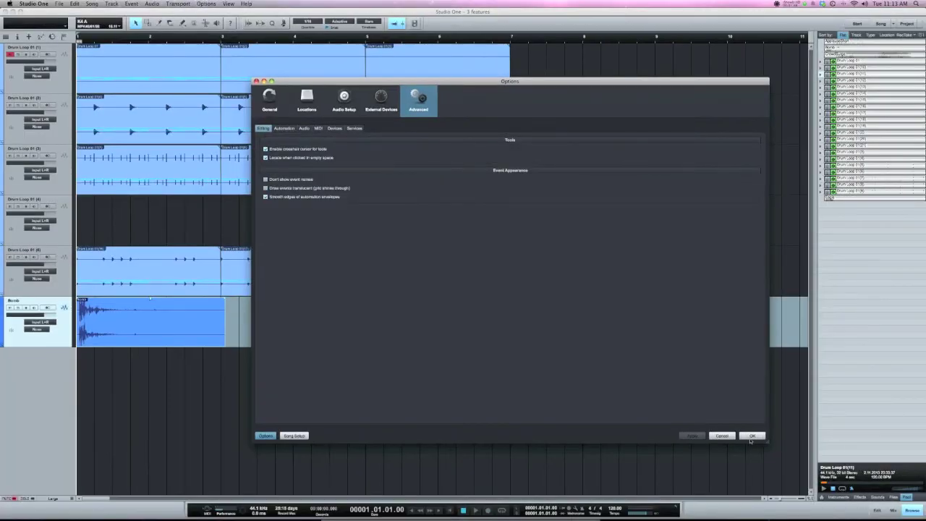
pyautogui.click(752, 435)
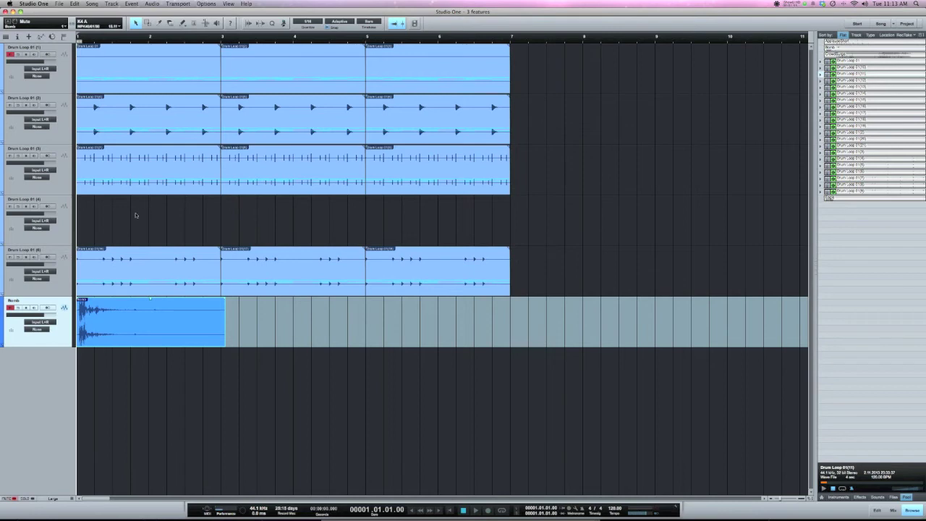
# Step: Locate the playhead to bar 4, play, and jump between empty spots on track 4 before stopping
pyautogui.click(295, 222)
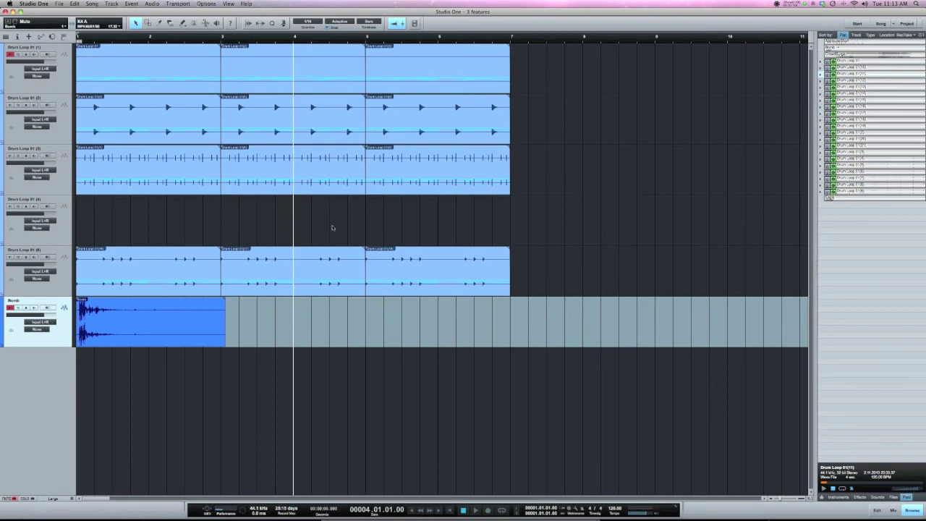
pyautogui.press('space')
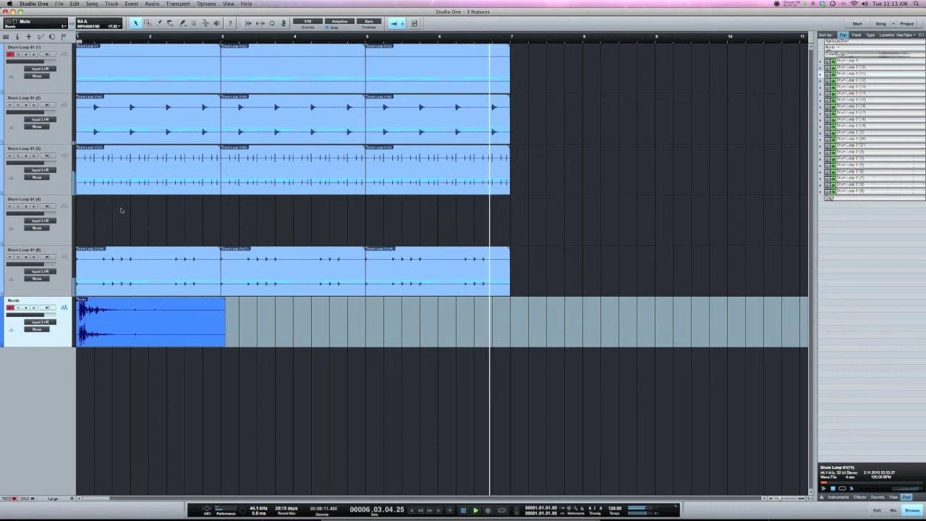
pyautogui.click(125, 215)
pyautogui.click(86, 215)
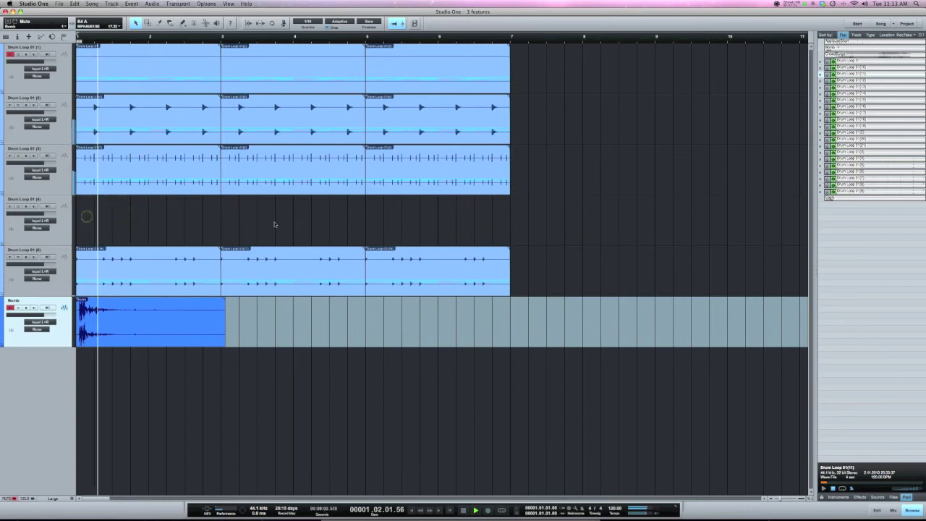
pyautogui.click(300, 220)
pyautogui.press('space')
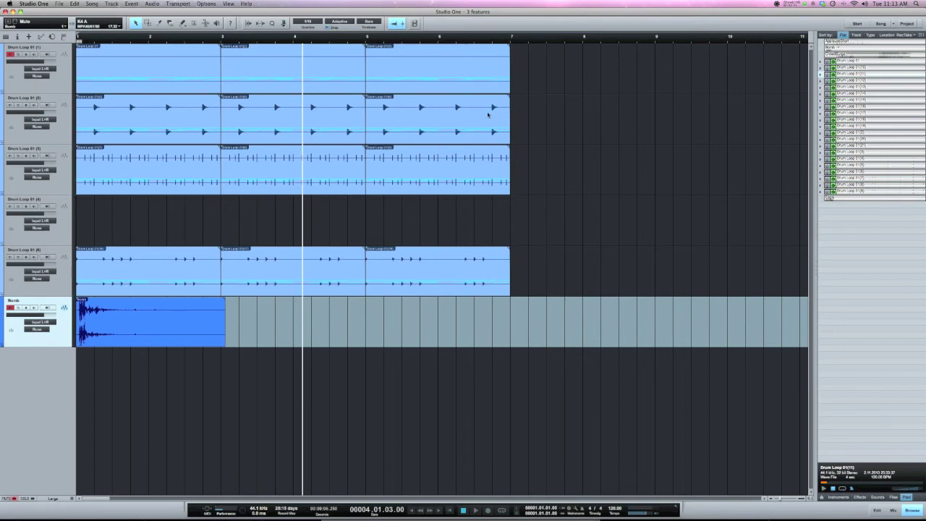
# Step: During playback, select events on tracks 1, 2 and 3, then stop
pyautogui.press('space')
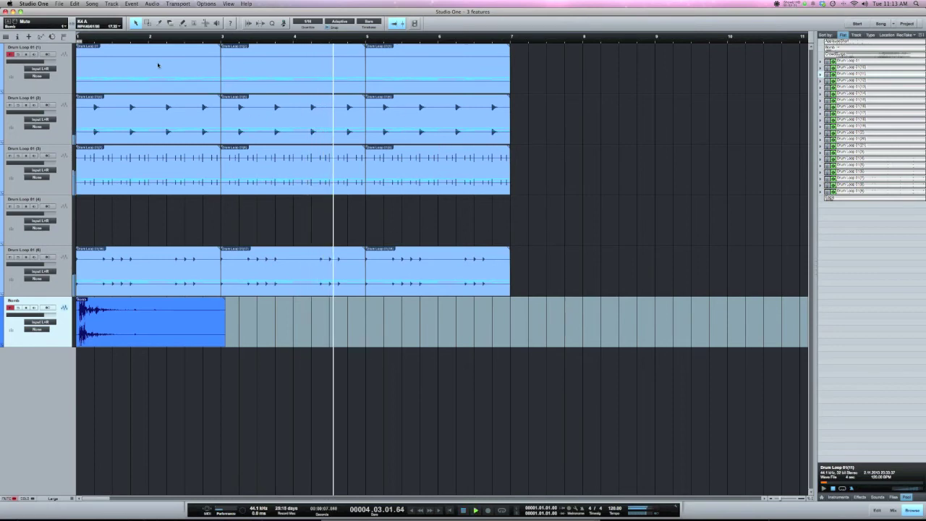
pyautogui.click(161, 64)
pyautogui.click(287, 78)
pyautogui.click(304, 121)
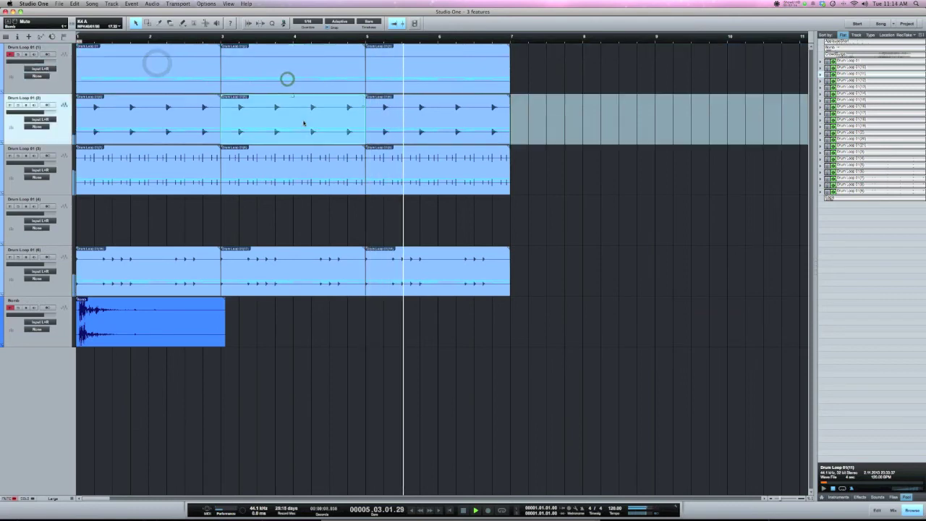
pyautogui.click(434, 178)
pyautogui.press('space')
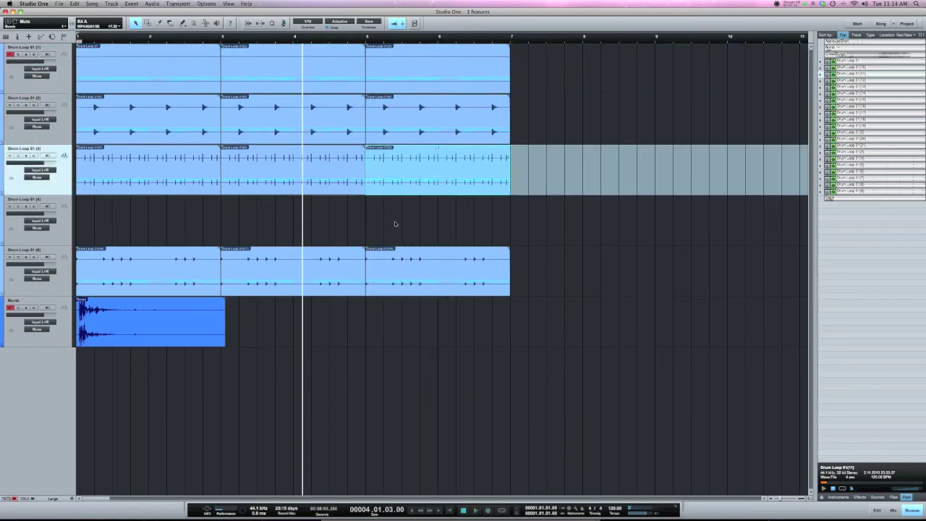
# Step: Click empty lane spots to relocate the stopped playhead, ending near bar 4 at 00003.04.04.00
pyautogui.click(424, 222)
pyautogui.click(423, 221)
pyautogui.click(454, 227)
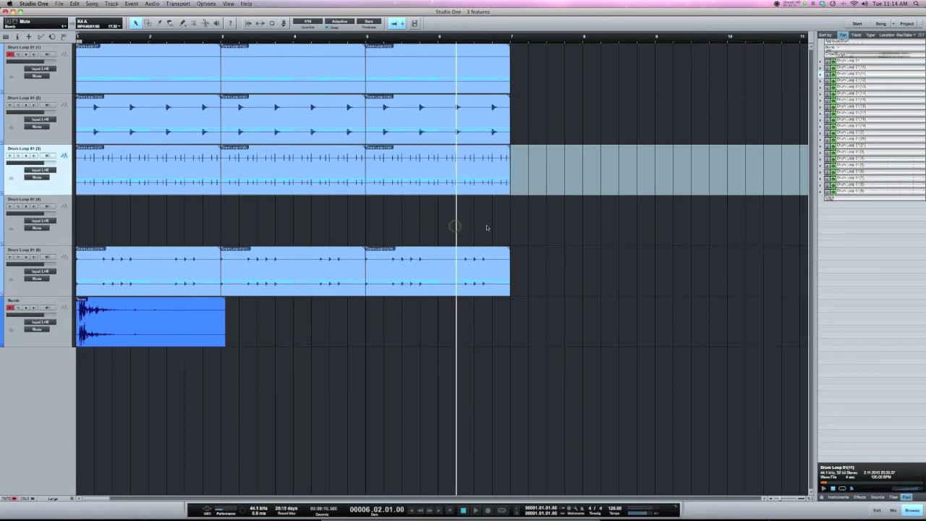
pyautogui.click(362, 222)
pyautogui.click(288, 223)
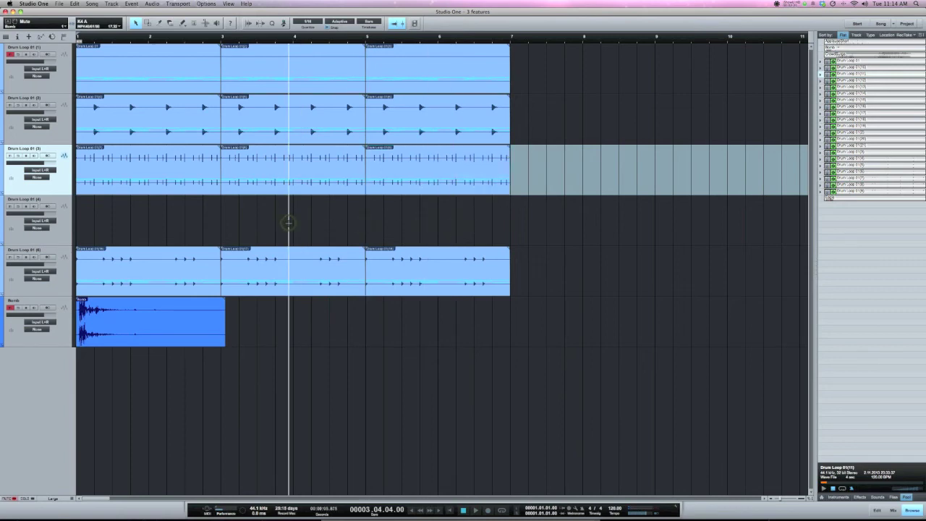
pyautogui.press('super+comma')
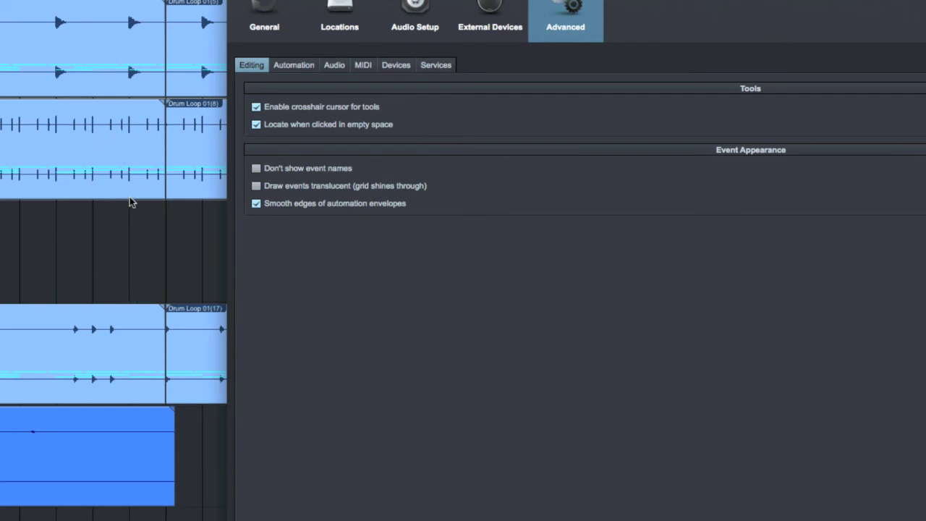
# Step: Enable 'Draw events translucent (grid shines through)' in Advanced Editing and confirm with OK
pyautogui.click(256, 186)
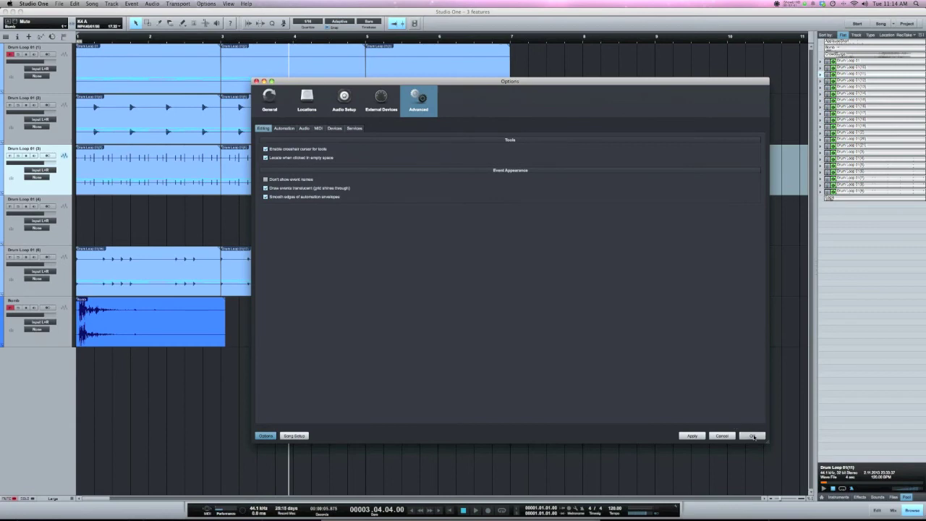
pyautogui.click(753, 436)
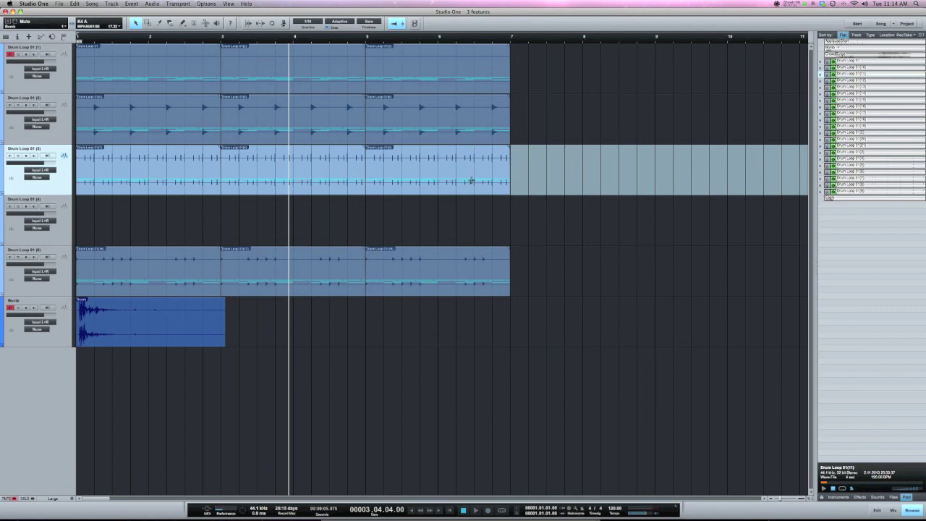
pyautogui.press('super+comma')
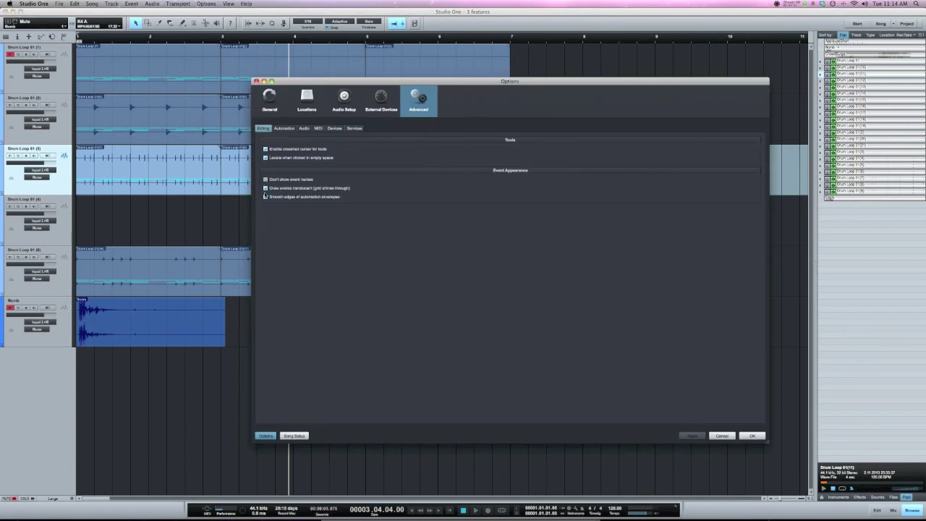
# Step: Uncheck 'Draw events translucent' and confirm with OK so events draw solid
pyautogui.click(265, 188)
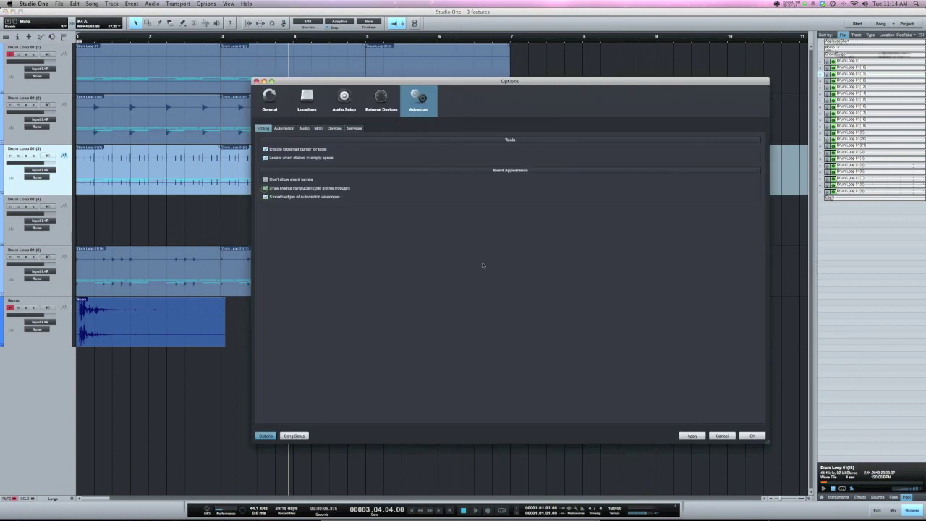
pyautogui.click(751, 436)
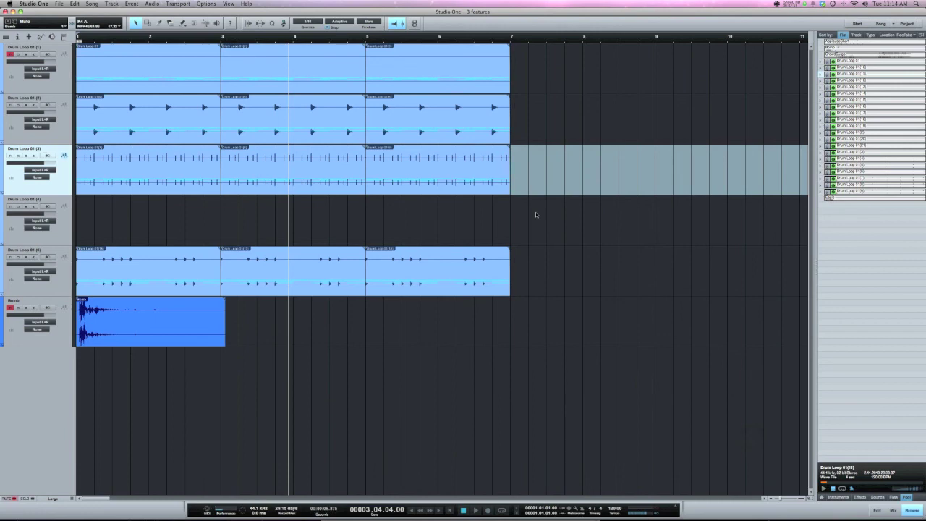